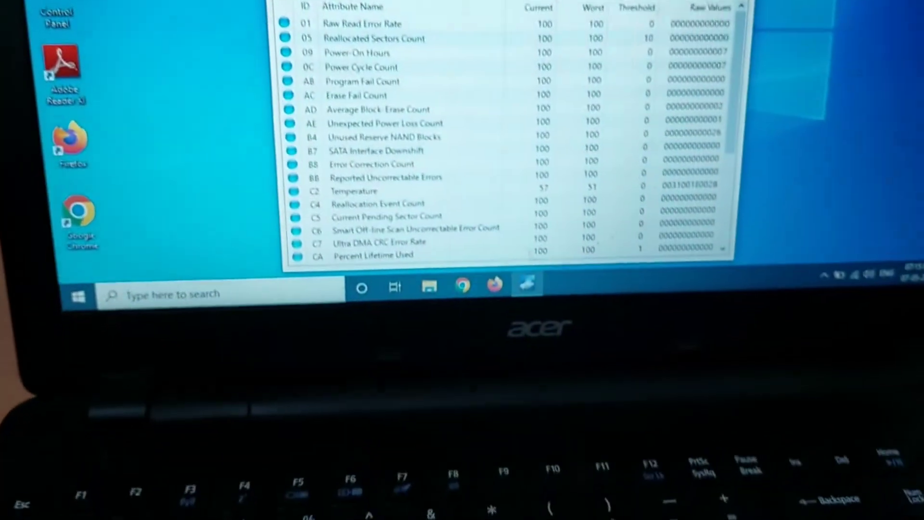
scroll(751, 86, "down", 3)
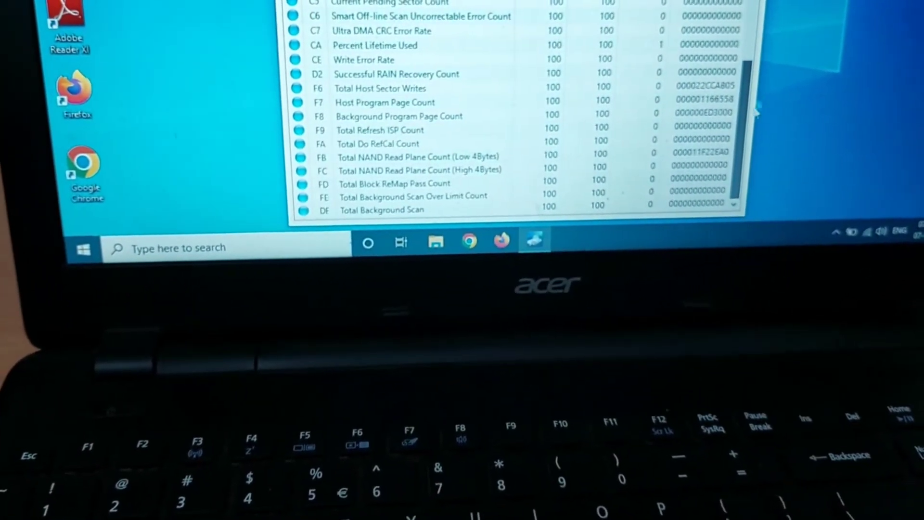
scroll(516, 109, "up", 1)
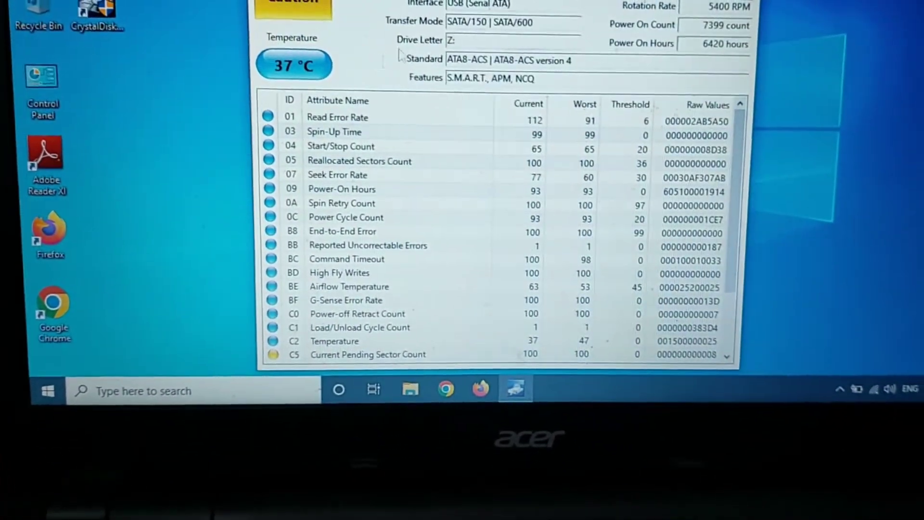
scroll(469, 267, "down", 2)
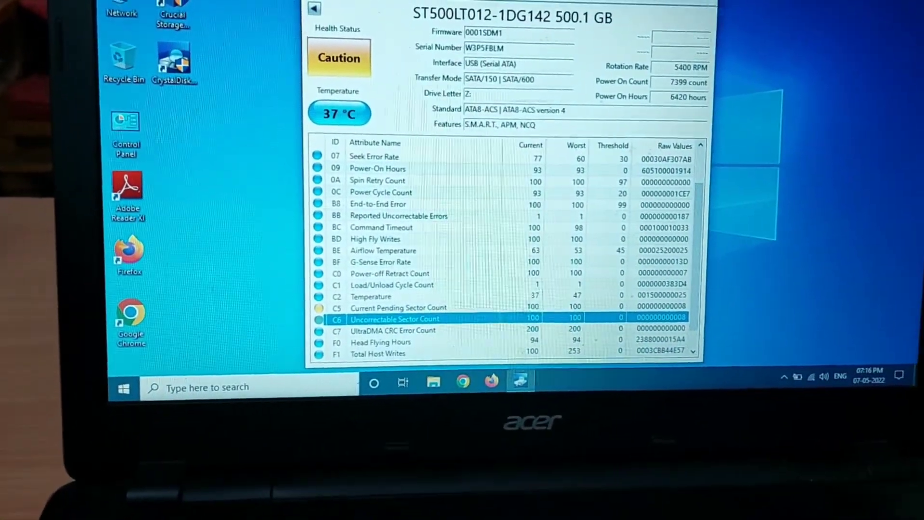
Step: Close CrystalDiskInfo after reviewing the Caution-flagged ST500LT012-1DG142 drive
key("alt+F4")
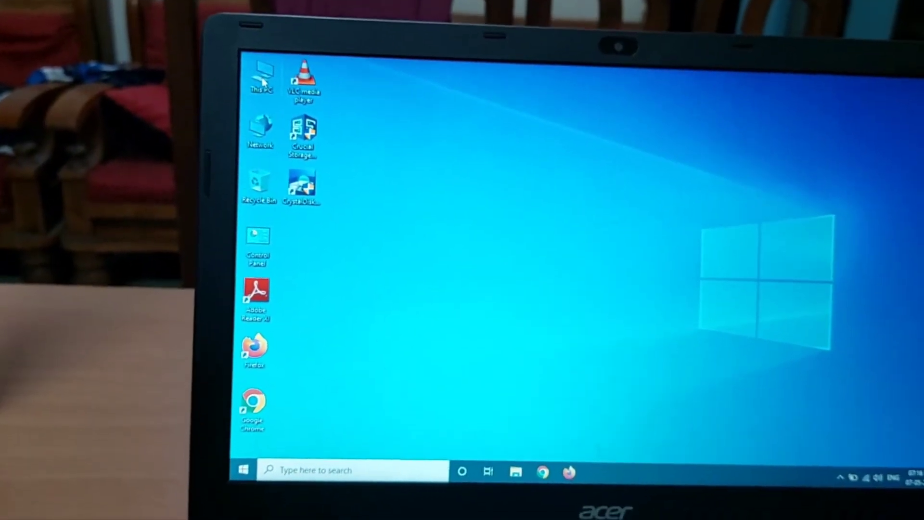
double_click(267, 91)
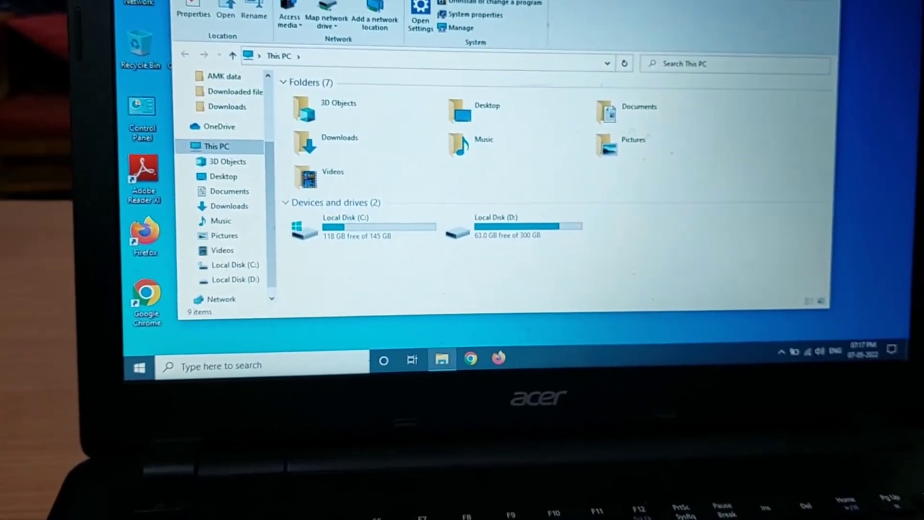
key("super+d")
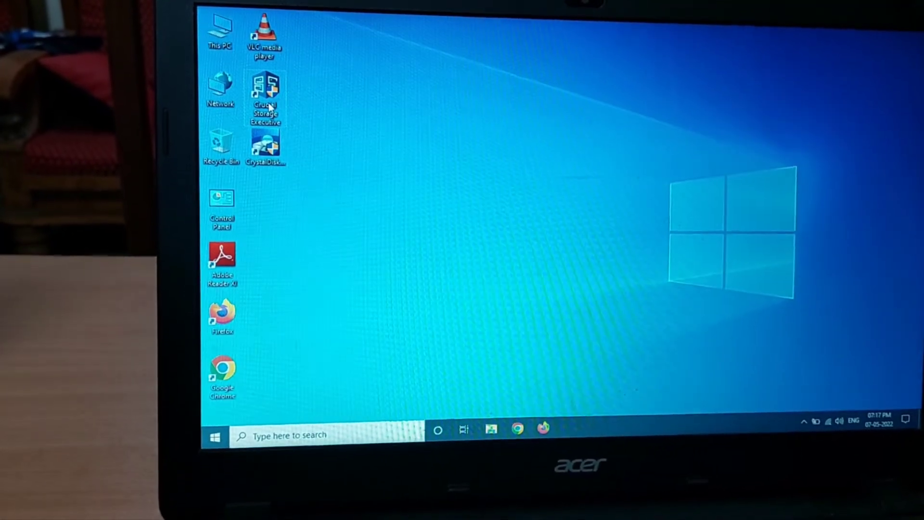
Step: Start Crucial Storage Executive from the desktop with administrator permission and wait for its dashboard
double_click(269, 98)
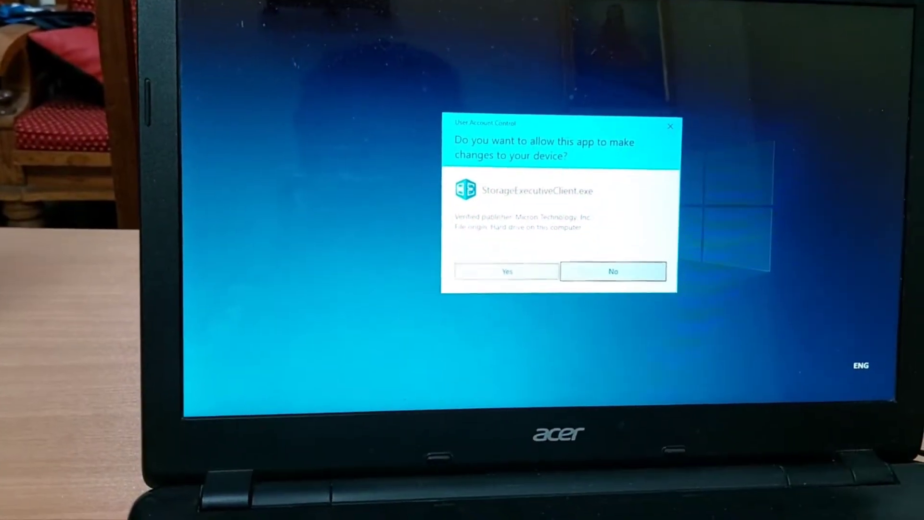
left_click(507, 270)
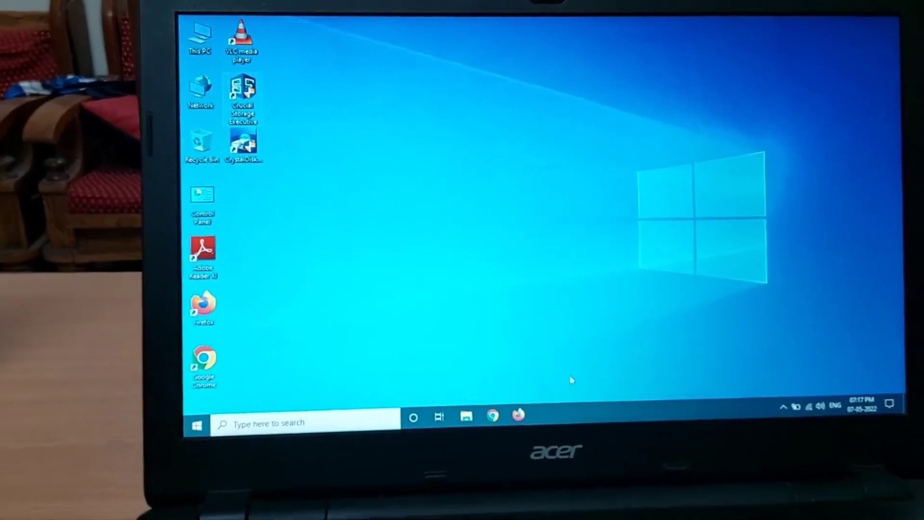
right_click(374, 190)
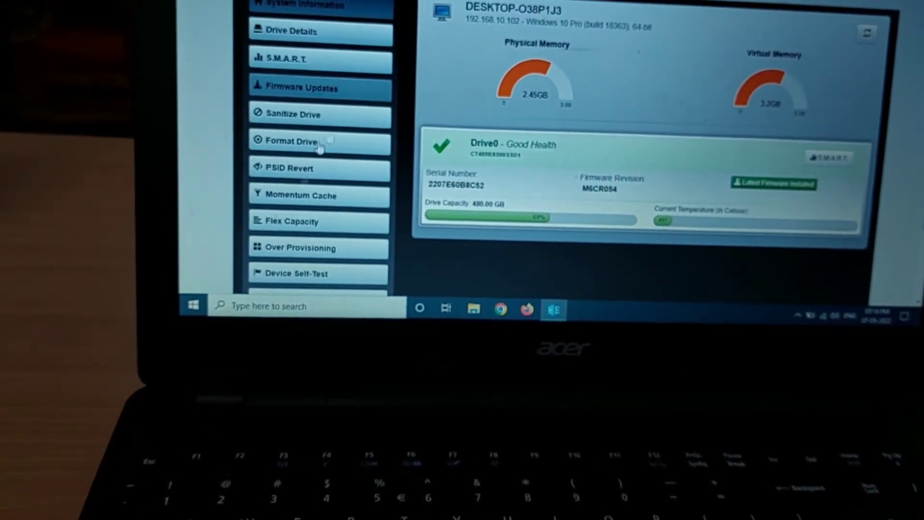
Step: Show the Momentum Cache page, confirming the cache is active on Drive0
left_click(313, 197)
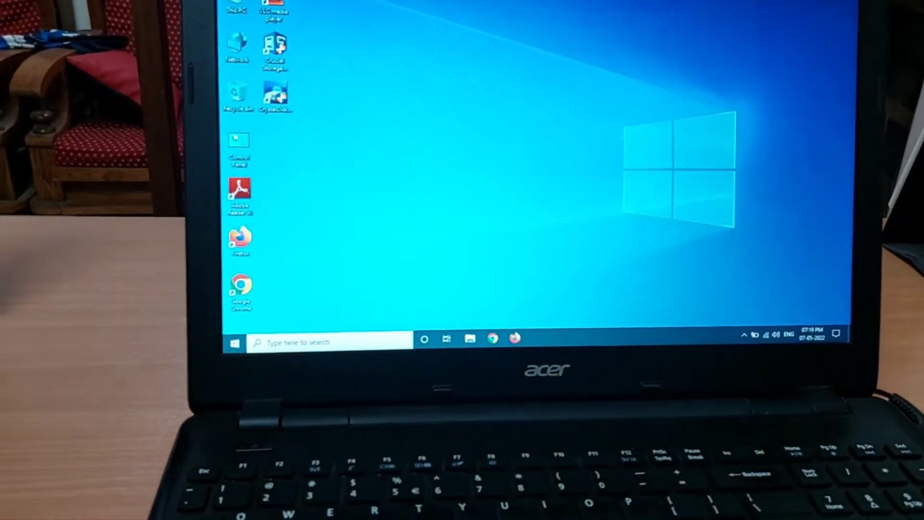
Step: Dismiss the Start menu and the desktop context menu, leaving the plain desktop
left_click(238, 335)
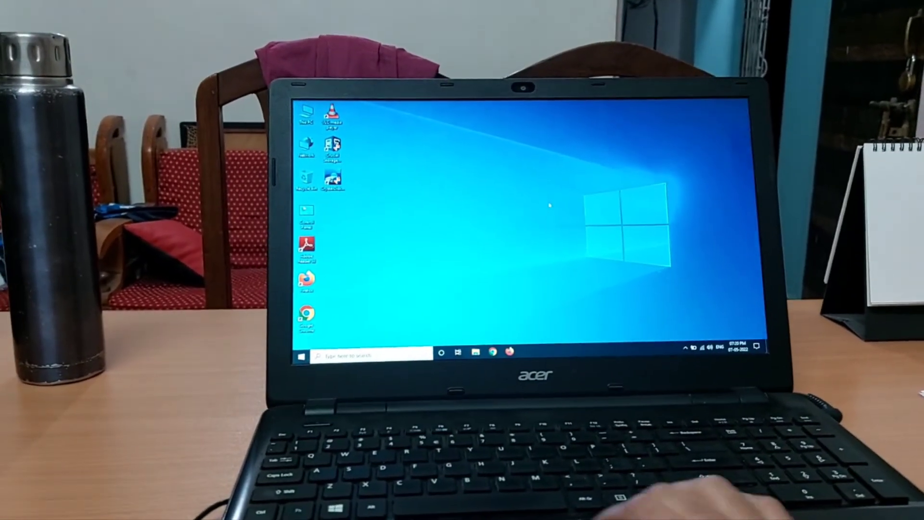
right_click(550, 182)
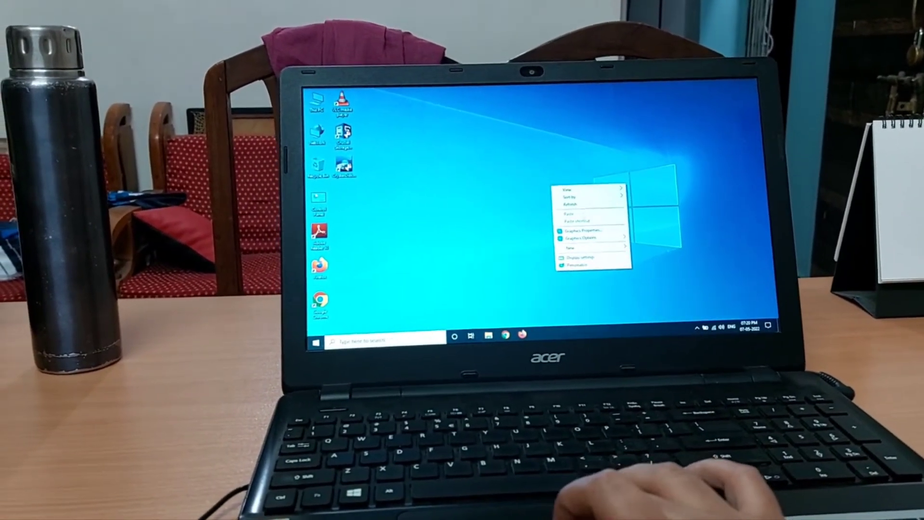
left_click(526, 195)
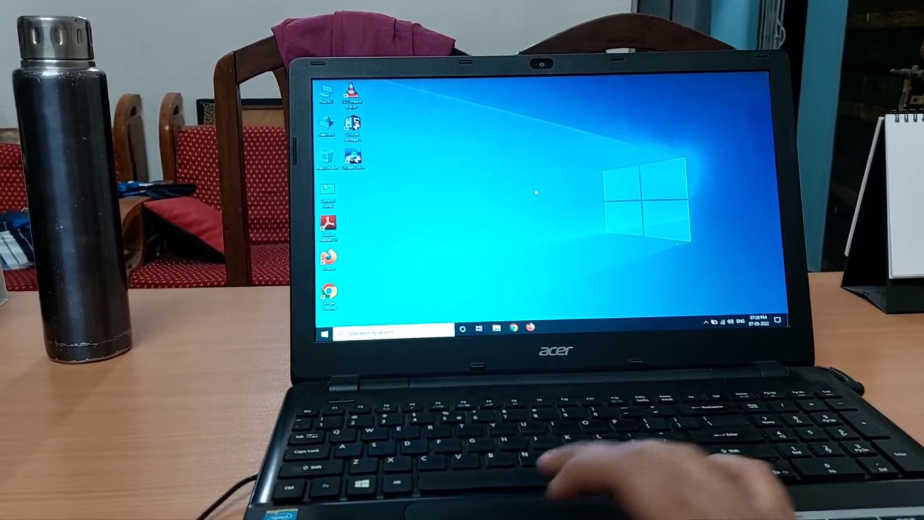